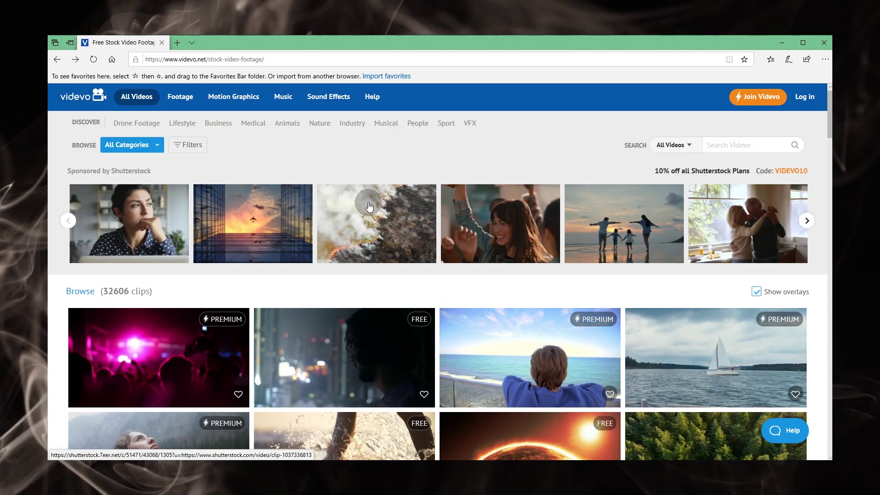
# - Put the cursor in the Search Videvo box on the stock video footage page
pyautogui.click(708, 133)
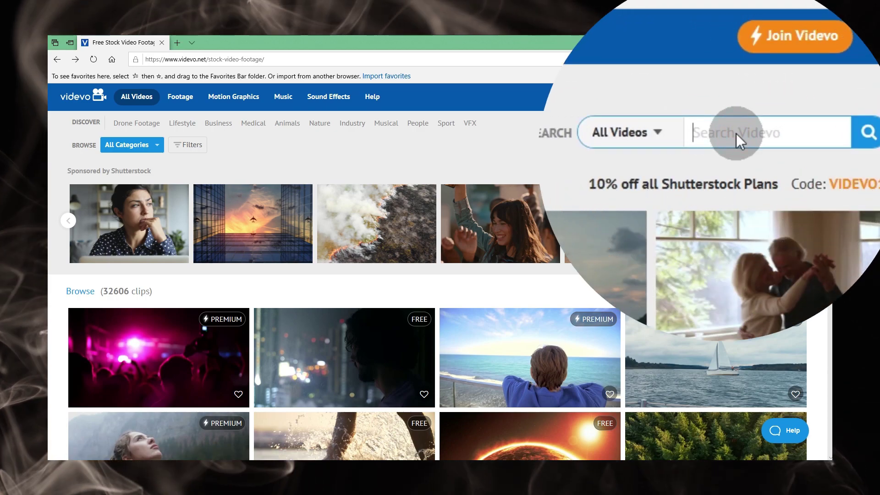
pyautogui.write('smoke')
# - Search Videvo for free-only smoke clips and download Thick Smoke in Slow Motion
pyautogui.press('Return')
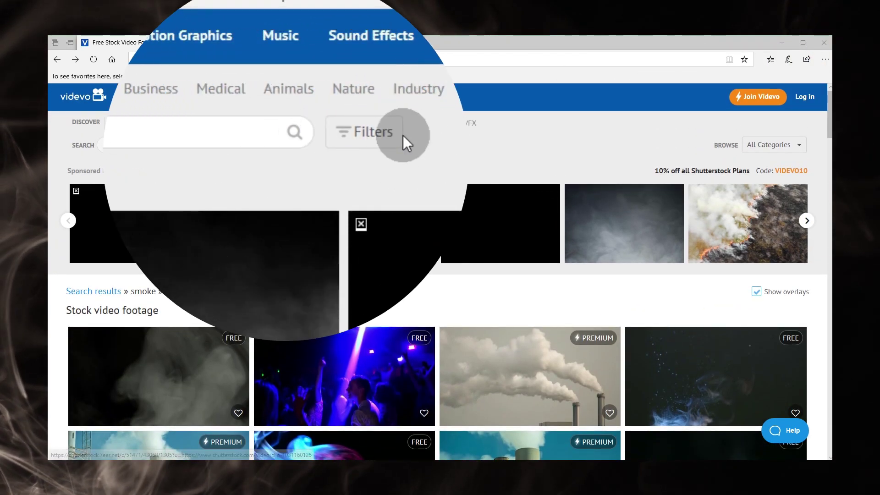
pyautogui.click(328, 144)
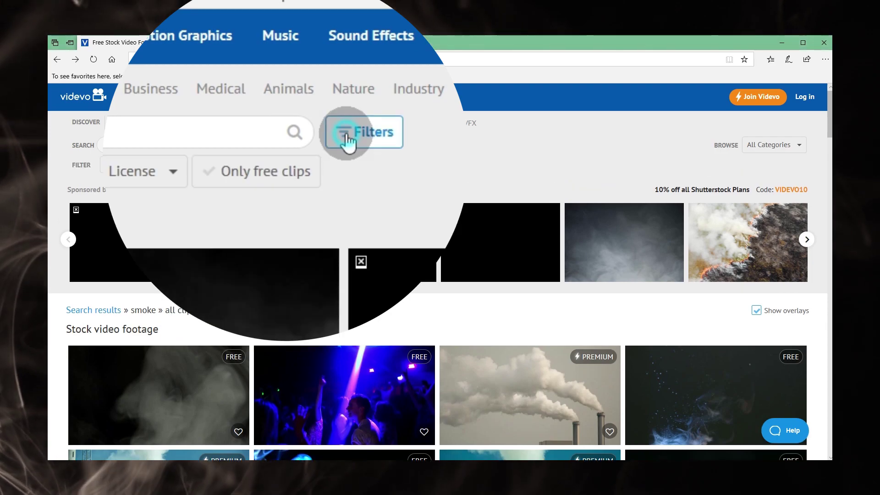
pyautogui.click(277, 174)
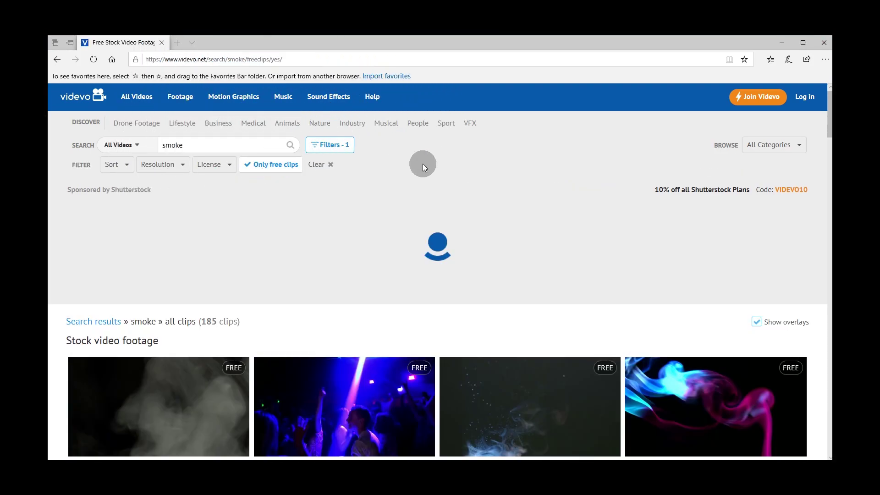
pyautogui.scroll(-3, 423, 163)
pyautogui.scroll(-1, 423, 164)
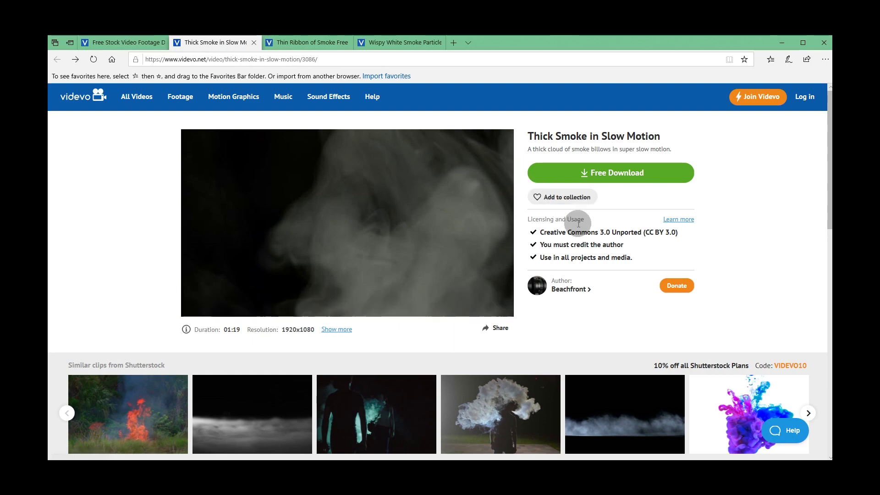
pyautogui.click(666, 177)
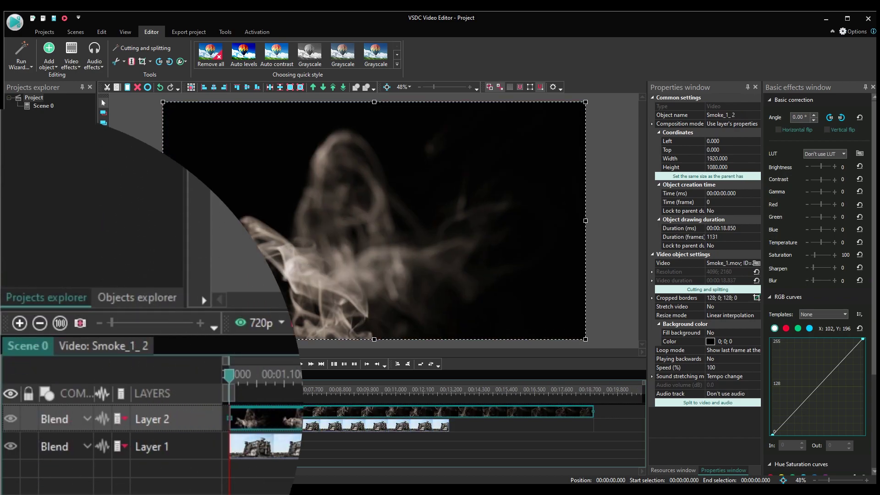
# - Blend Layer 2's smoke in Screen mode, trim it to Layer 1's end, and preview playback
pyautogui.click(84, 420)
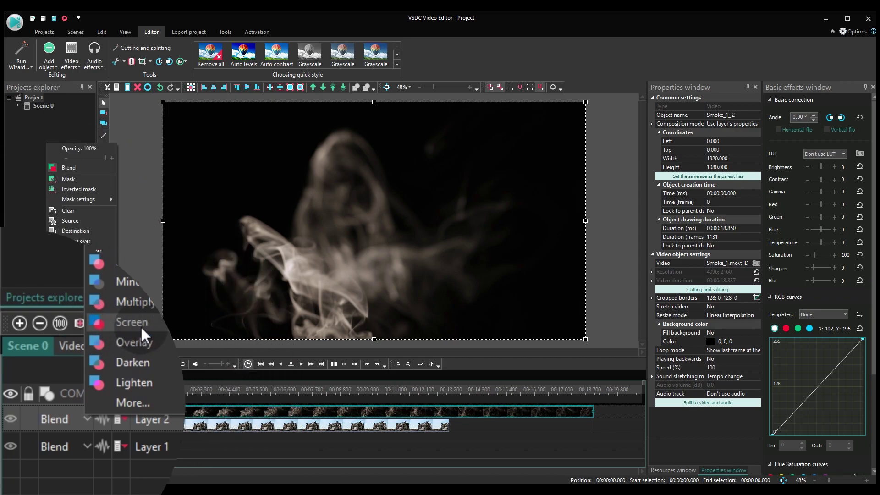
pyautogui.click(75, 363)
pyautogui.moveTo(593, 412); pyautogui.dragTo(448, 411)
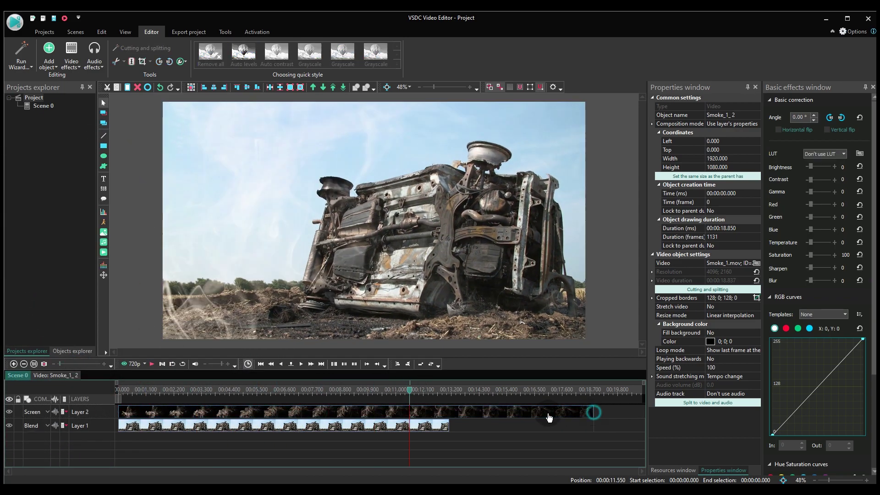
pyautogui.click(126, 394)
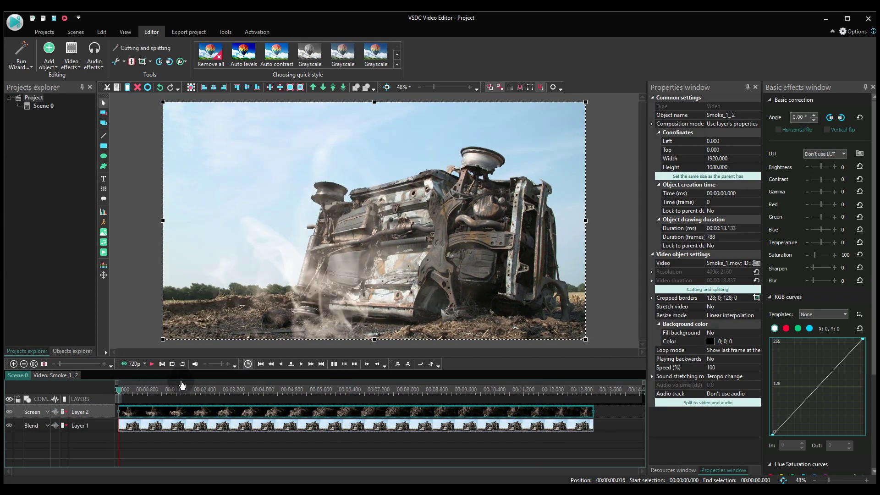
pyautogui.press('space')
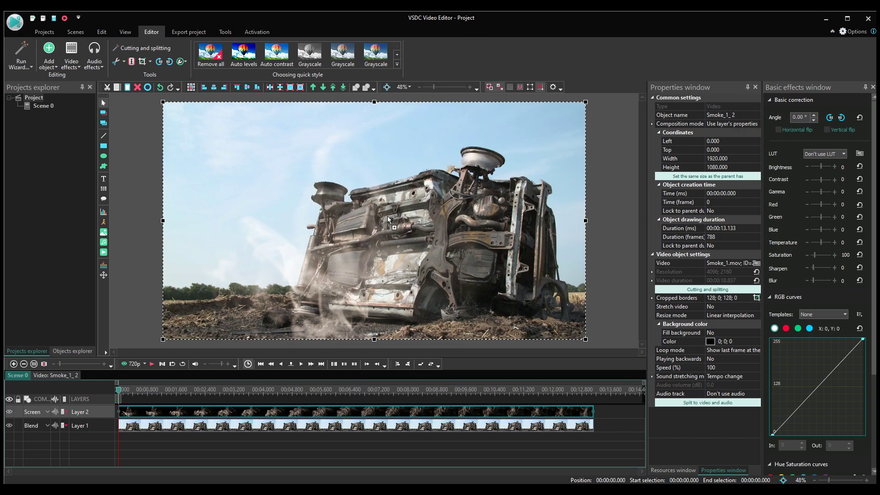
# - Trim Layer 3's smoke clip to the car clip's end and shrink Smoke_2_3 within the frame
pyautogui.click(181, 389)
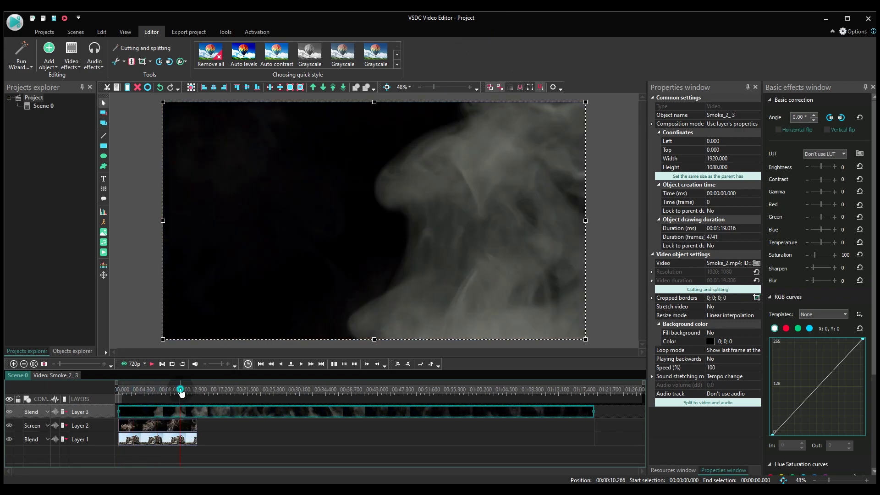
pyautogui.moveTo(220, 416); pyautogui.dragTo(199, 415)
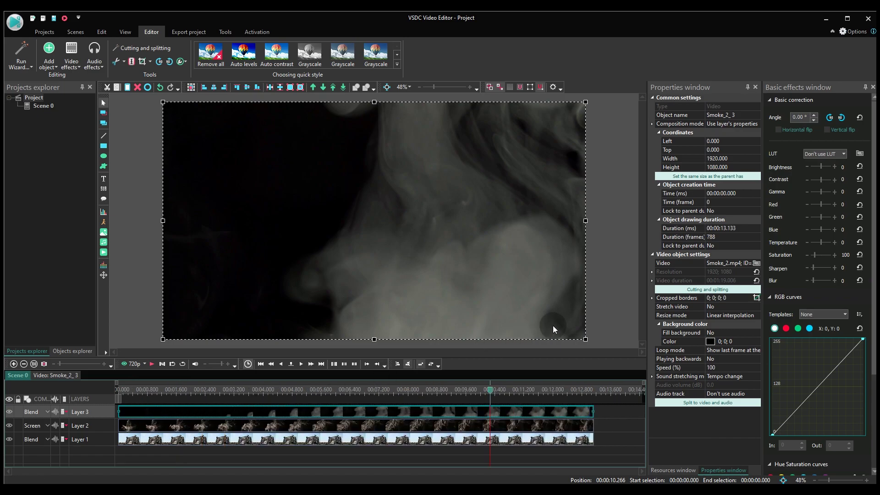
pyautogui.moveTo(584, 338); pyautogui.dragTo(441, 260)
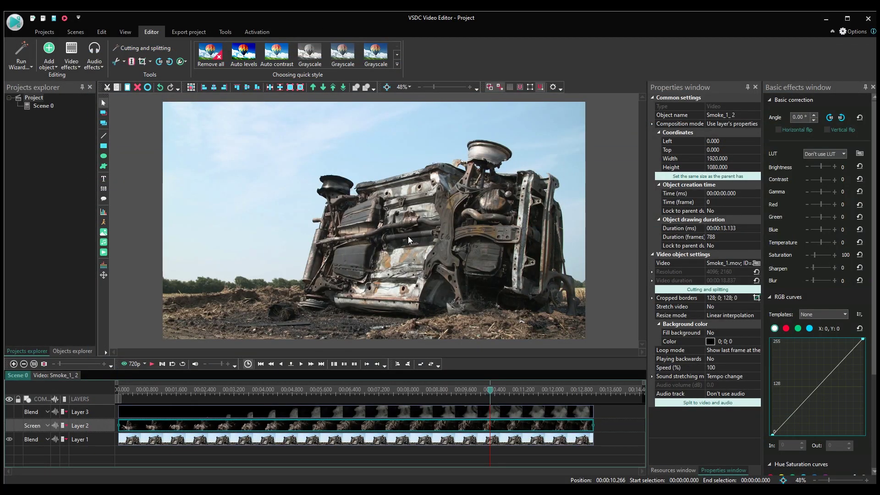
pyautogui.click(407, 236)
# - Create a movement map for the car clip with the tracking box sized onto the car
pyautogui.rightClick(408, 236)
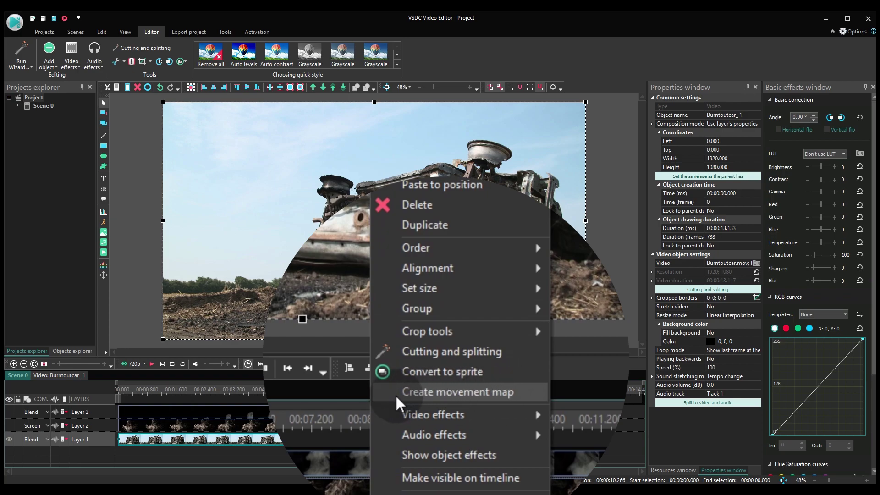
pyautogui.click(522, 395)
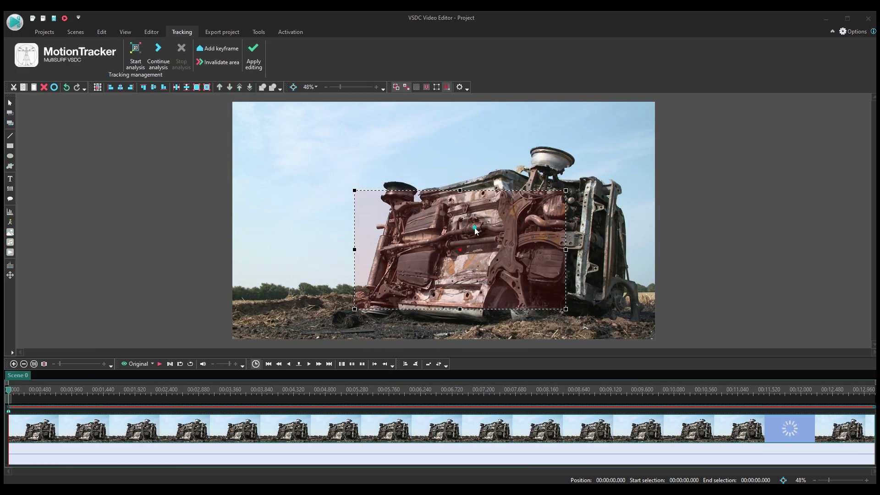
pyautogui.moveTo(475, 230); pyautogui.dragTo(495, 213)
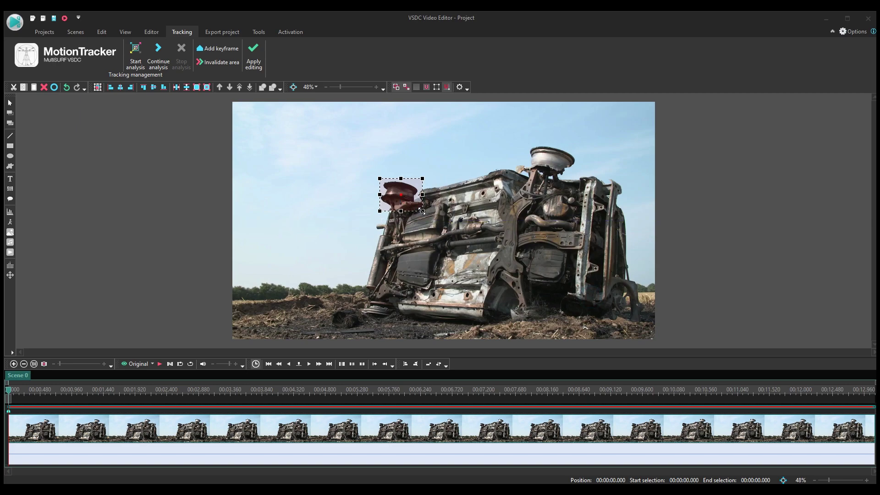
pyautogui.moveTo(422, 211); pyautogui.dragTo(419, 209)
# - Analyse the car's motion, apply the movement map, and save the project
pyautogui.click(133, 72)
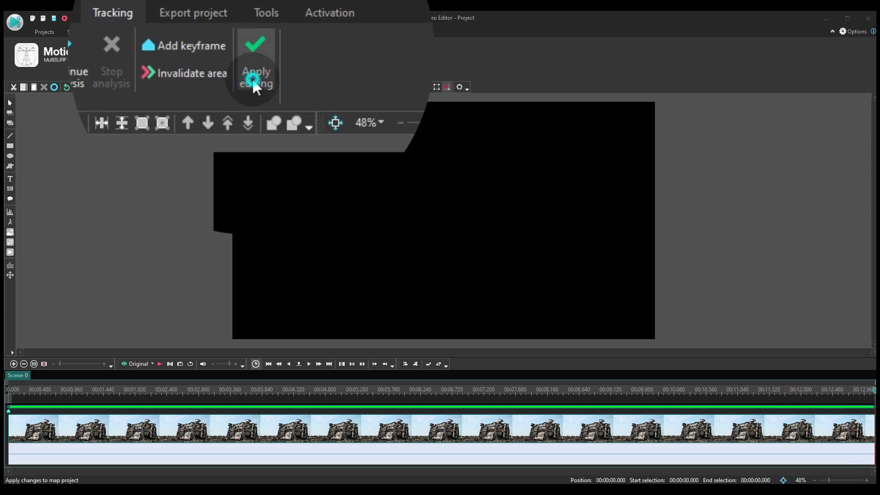
pyautogui.click(253, 80)
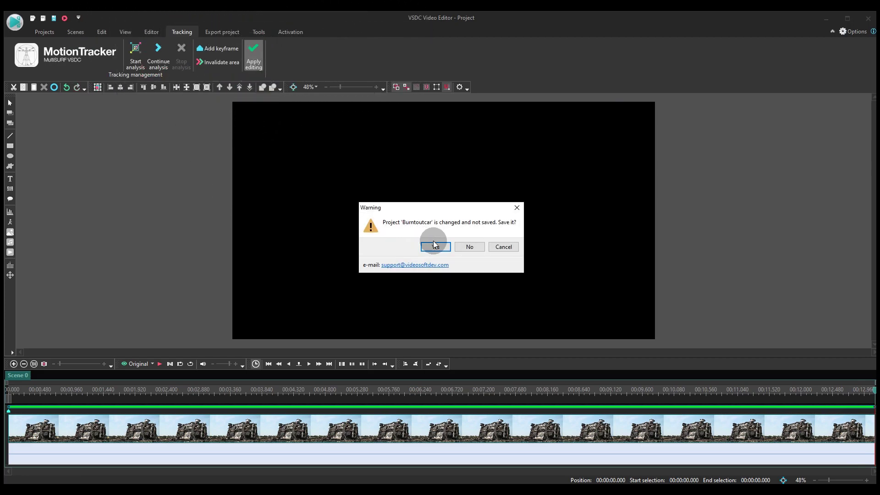
pyautogui.click(433, 245)
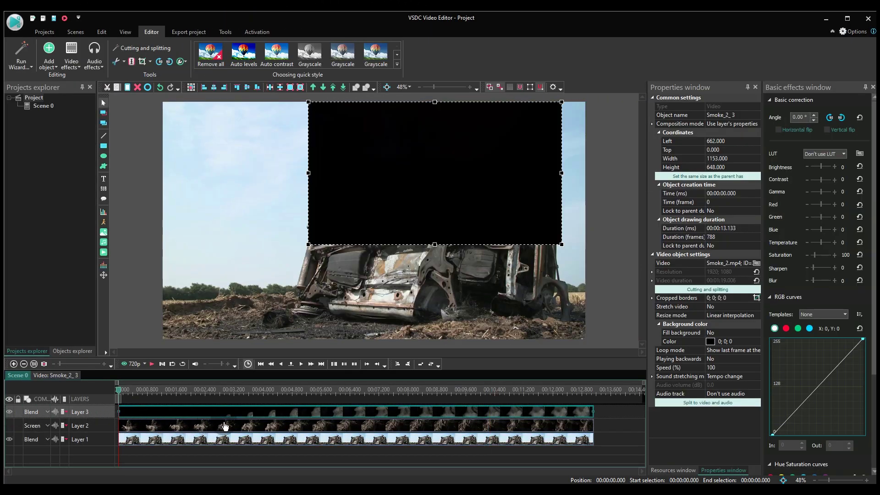
# - Convert Layer 3's smoke clip to a sprite with Use as container set to No
pyautogui.rightClick(240, 416)
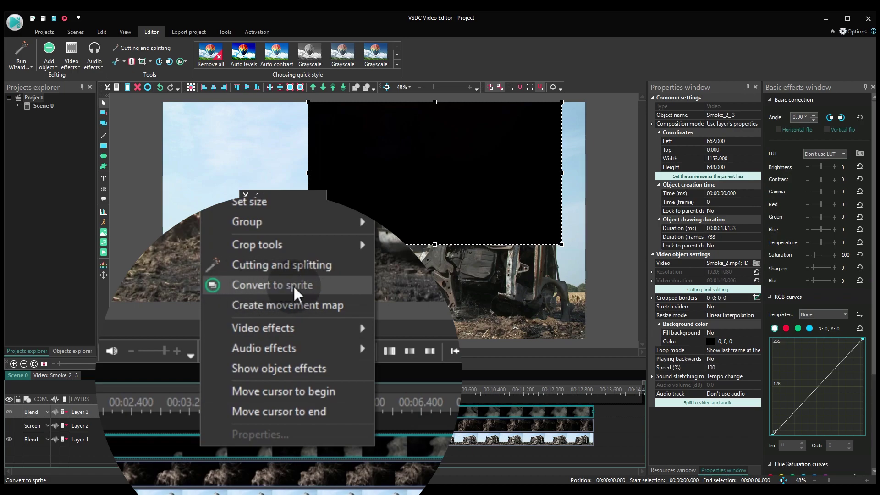
pyautogui.click(211, 293)
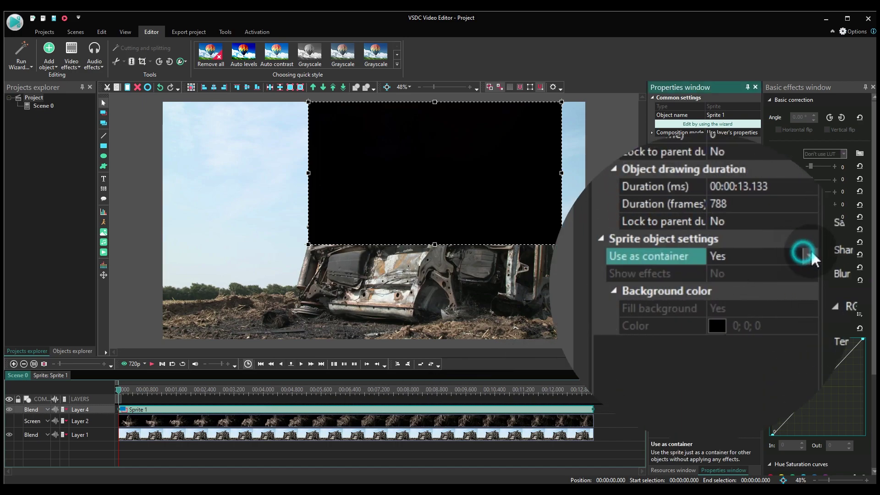
pyautogui.click(809, 251)
pyautogui.click(782, 290)
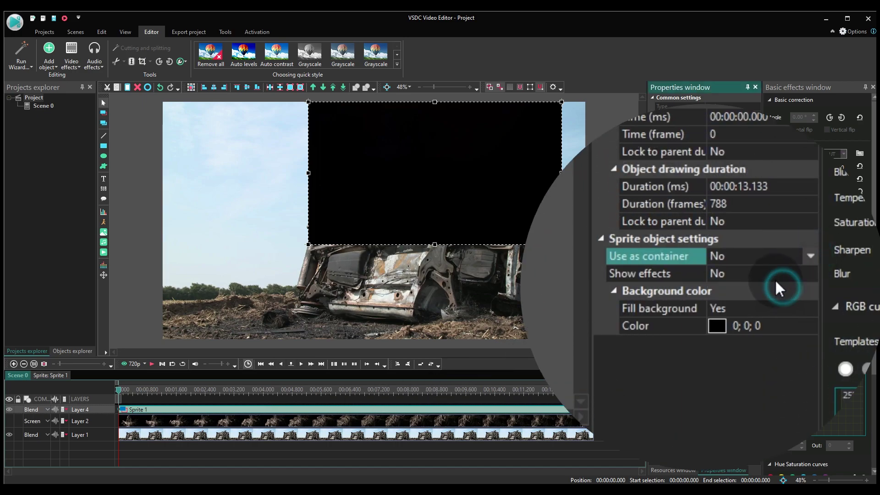
# - Set the sprite's Show effects to Yes and Fill background to No, and open the sprite
pyautogui.click(774, 273)
pyautogui.click(809, 271)
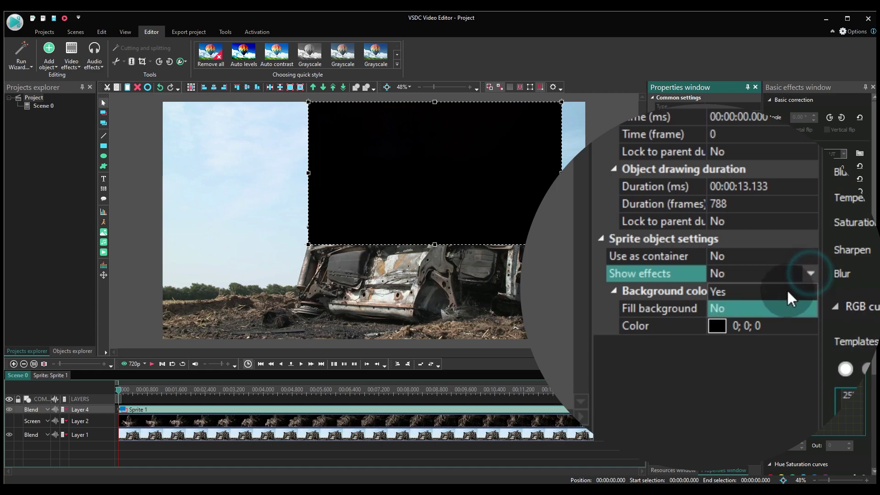
pyautogui.click(786, 290)
pyautogui.click(788, 308)
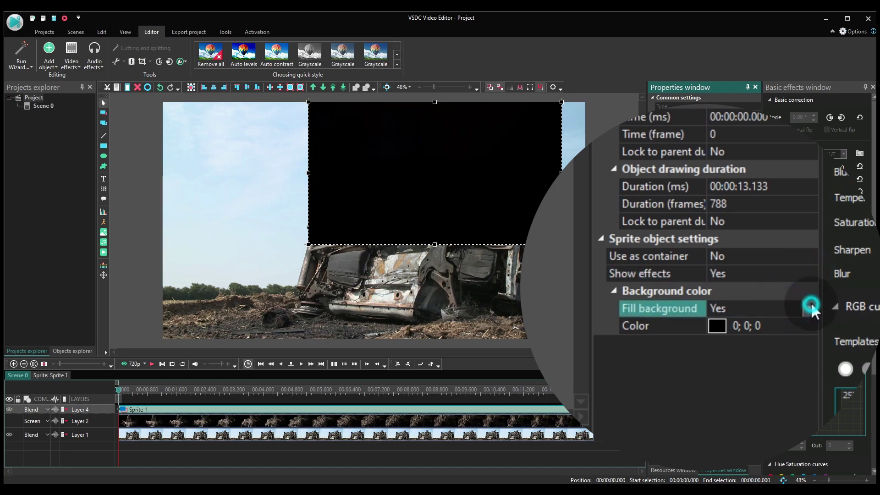
pyautogui.click(776, 336)
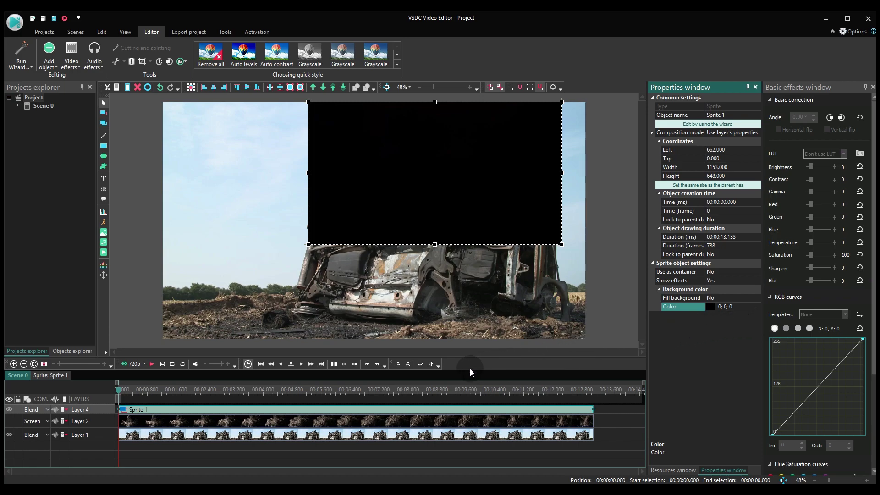
pyautogui.doubleClick(353, 409)
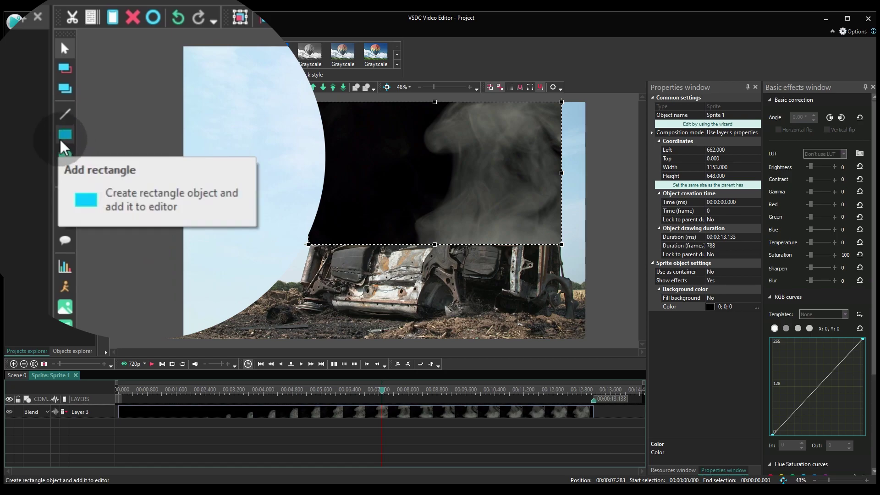
# - Draw a Gradient-filled rectangle over the smoke, stretched up to the frame top
pyautogui.click(104, 146)
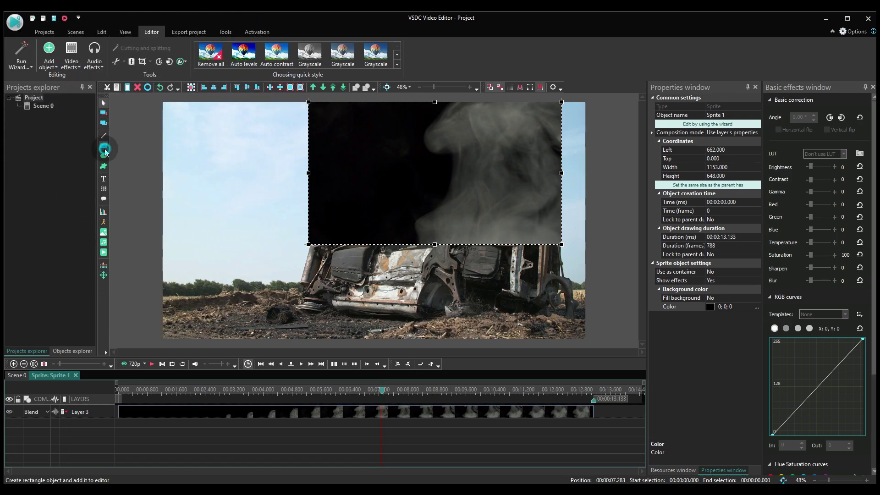
pyautogui.moveTo(310, 244)
pyautogui.mouseDown()
pyautogui.moveTo(399, 193)
pyautogui.moveTo(512, 322)
pyautogui.mouseUp()
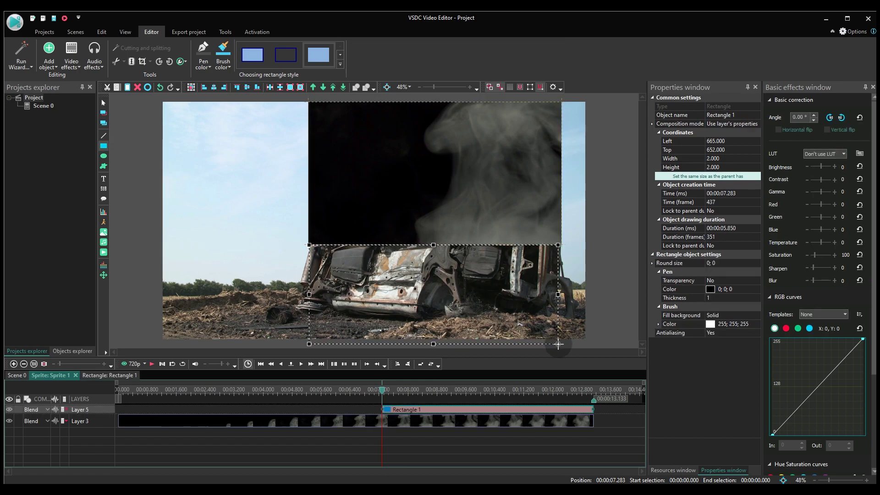
pyautogui.moveTo(557, 343); pyautogui.dragTo(562, 145)
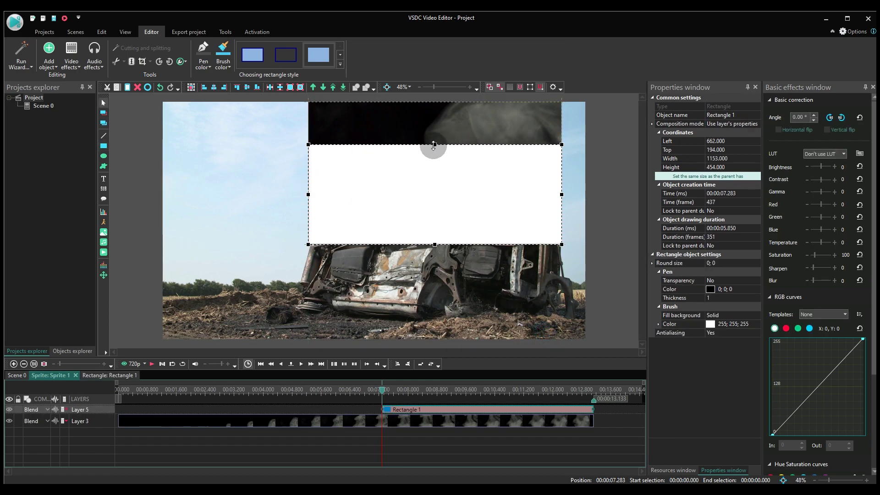
pyautogui.moveTo(433, 145); pyautogui.dragTo(435, 102)
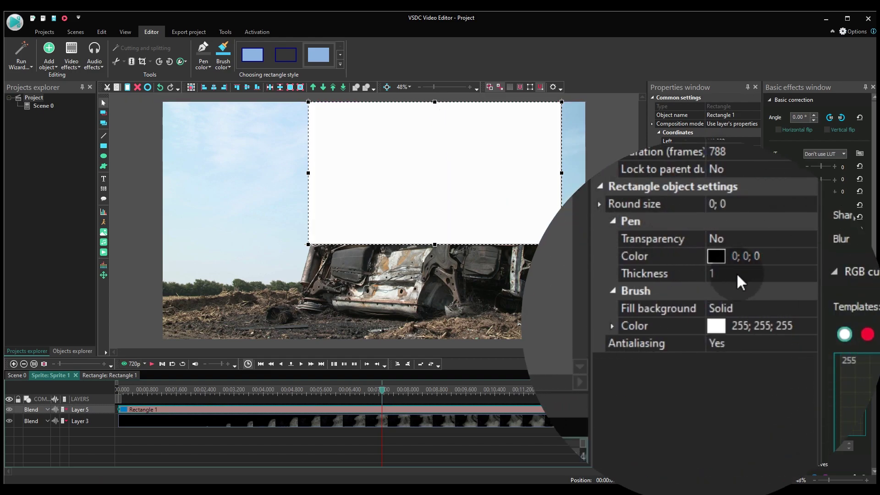
pyautogui.click(803, 307)
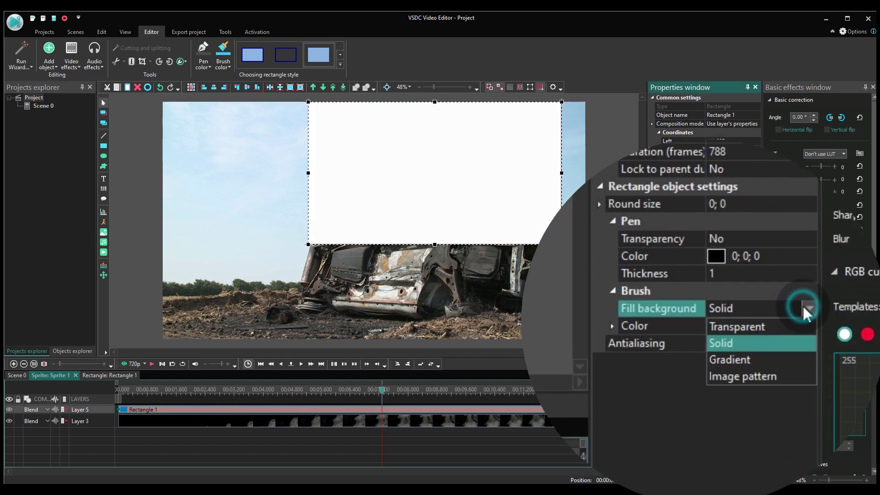
pyautogui.click(772, 360)
# - Set the rectangle's gradient type to Radial with colours left uninverted
pyautogui.click(752, 379)
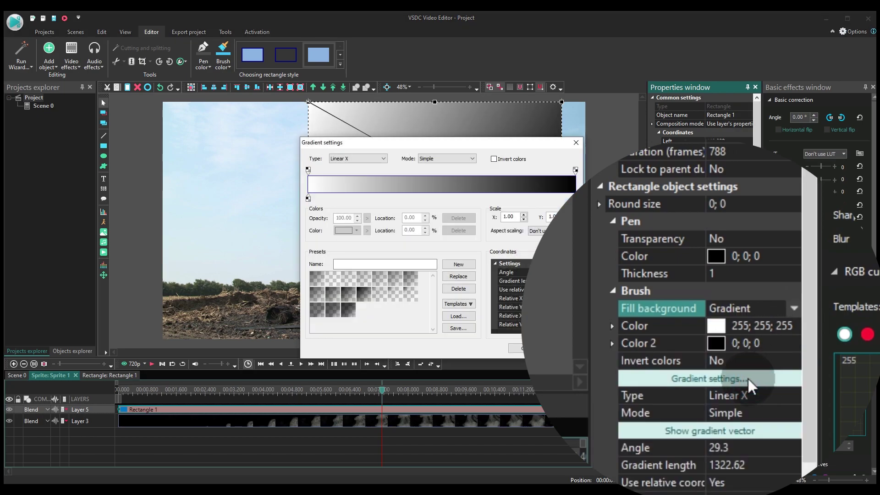
pyautogui.moveTo(456, 152)
pyautogui.mouseDown()
pyautogui.moveTo(344, 176)
pyautogui.moveTo(255, 268)
pyautogui.mouseUp()
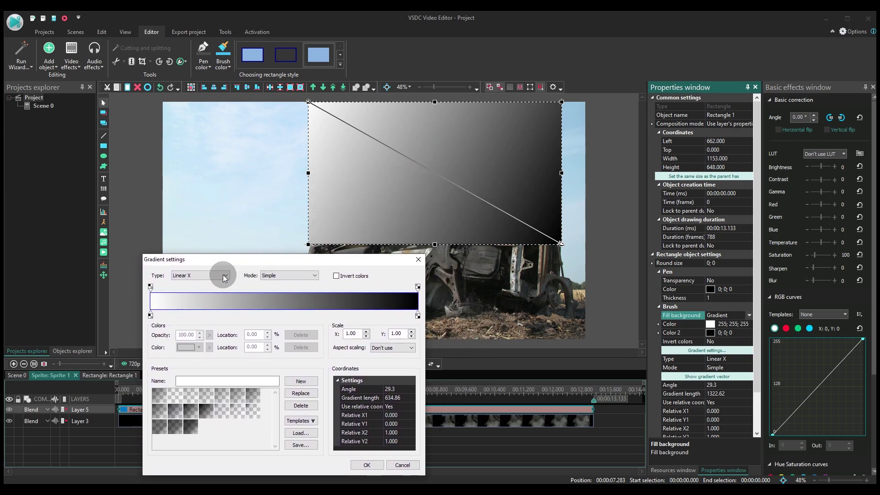
pyautogui.click(224, 276)
pyautogui.click(223, 295)
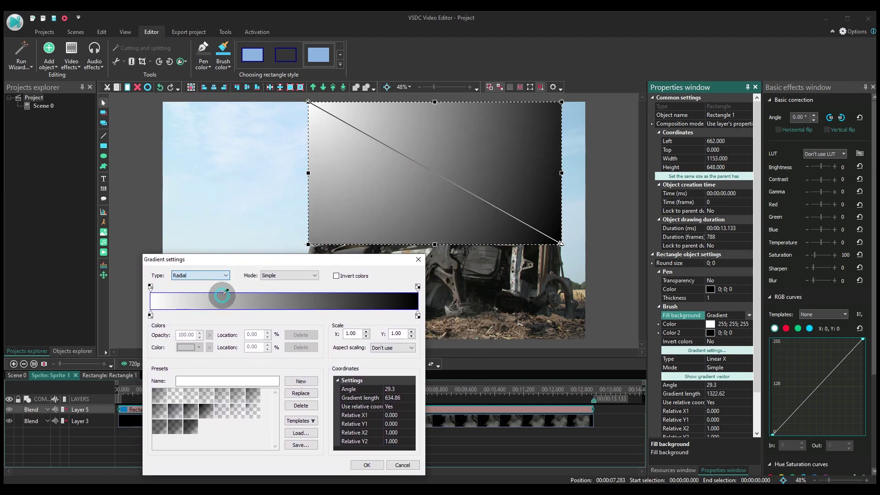
pyautogui.click(358, 280)
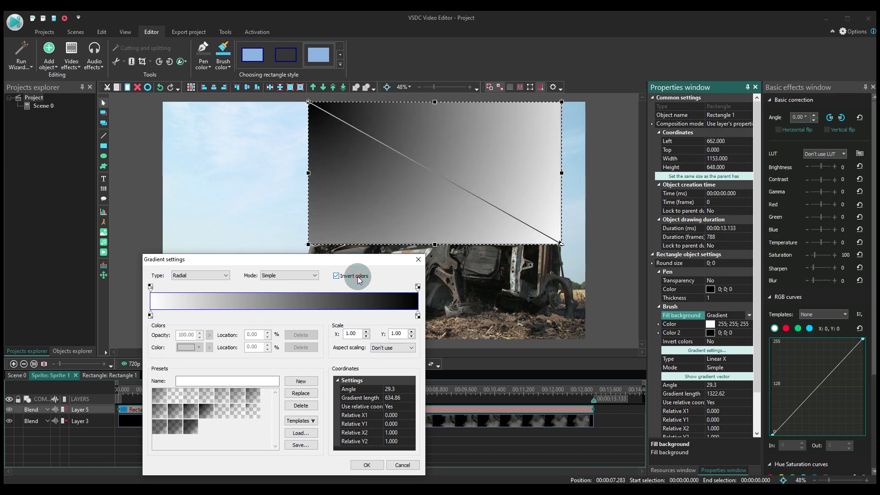
pyautogui.click(358, 280)
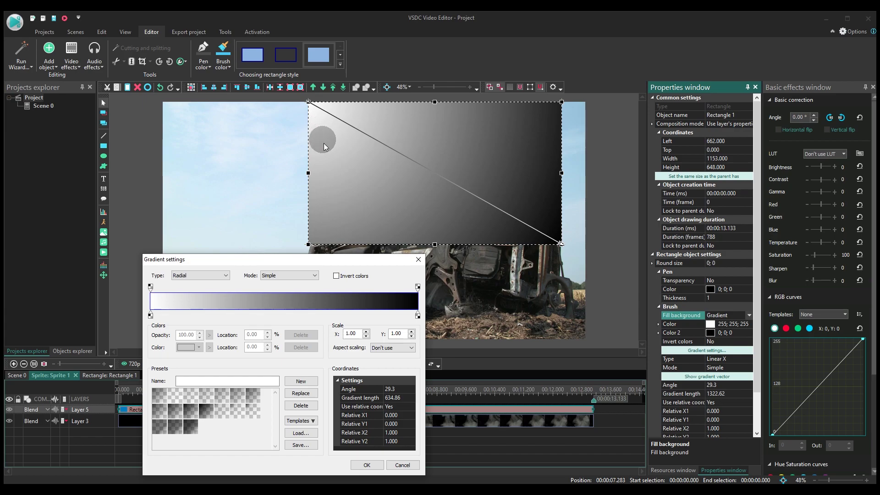
pyautogui.click(371, 465)
# - Aim the radial gradient from the rectangle's top centre down to its bottom edge
pyautogui.moveTo(308, 103)
pyautogui.mouseDown()
pyautogui.moveTo(471, 124)
pyautogui.moveTo(381, 124)
pyautogui.moveTo(422, 99)
pyautogui.mouseUp()
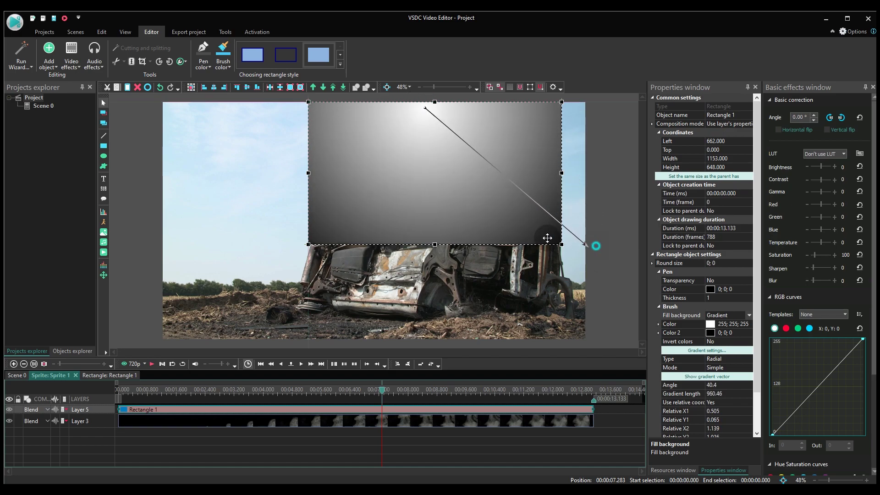
pyautogui.moveTo(597, 247); pyautogui.dragTo(433, 241)
pyautogui.moveTo(275, 100)
pyautogui.mouseDown()
pyautogui.moveTo(273, 107)
pyautogui.moveTo(435, 103)
pyautogui.mouseUp()
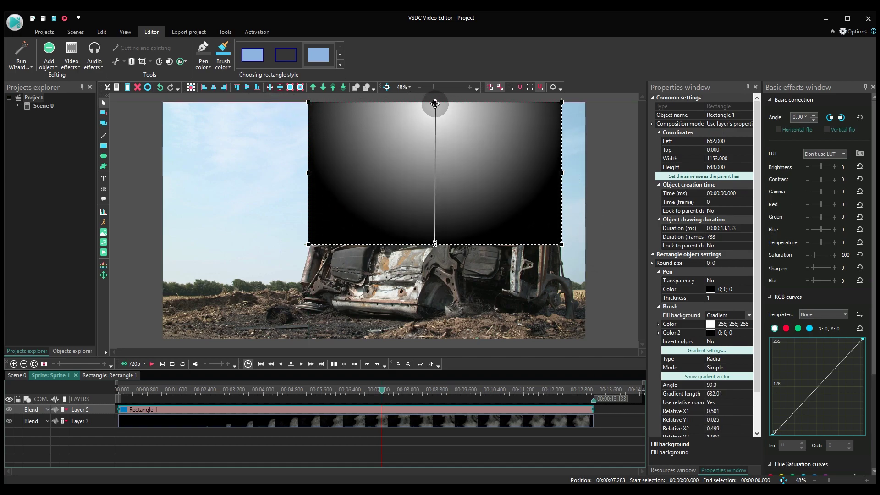
pyautogui.moveTo(434, 243)
pyautogui.mouseDown()
pyautogui.moveTo(435, 230)
pyautogui.moveTo(436, 256)
pyautogui.mouseUp()
pyautogui.moveTo(435, 104); pyautogui.dragTo(436, 118)
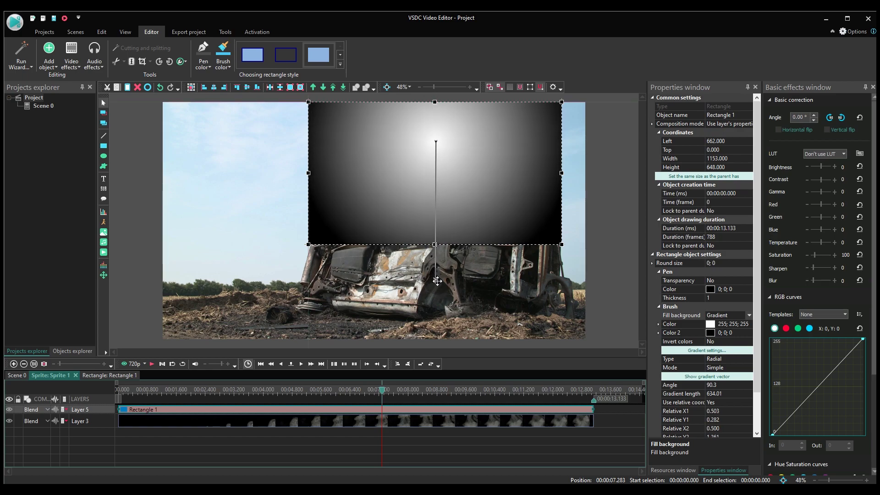
pyautogui.click(83, 409)
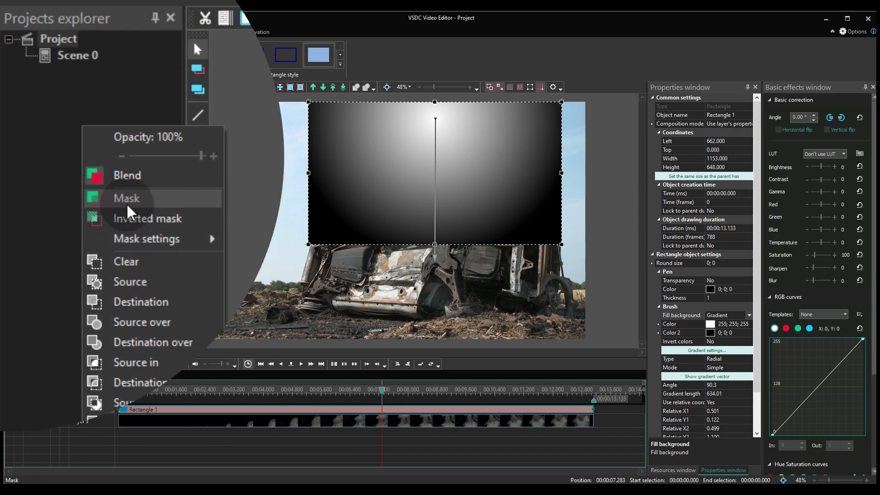
# - Set Layer 5's blend mode to Mask and return to the Scene 0 tab
pyautogui.click(117, 200)
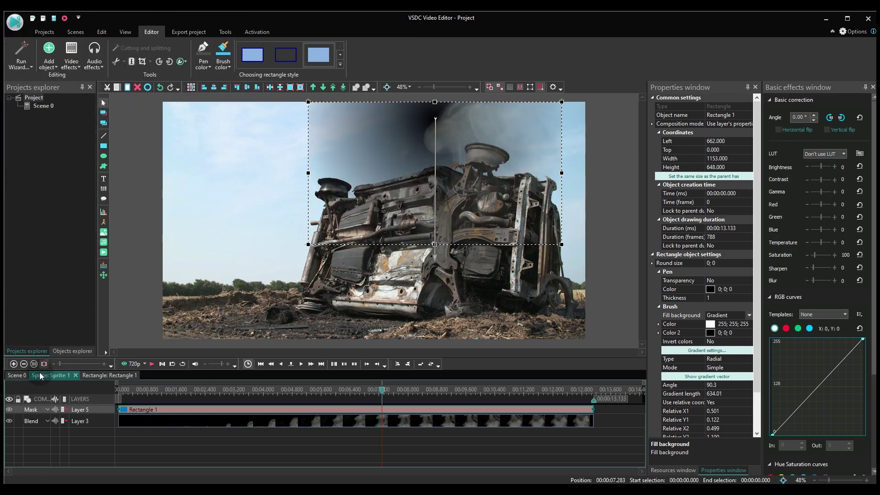
pyautogui.click(20, 376)
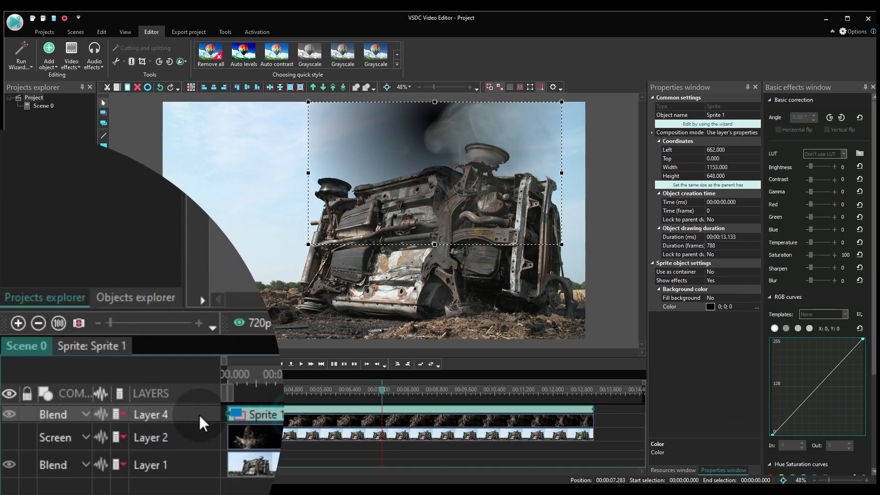
# - Switch the smoke sprite layer's (Layer 4) blend mode to Screen
pyautogui.click(83, 415)
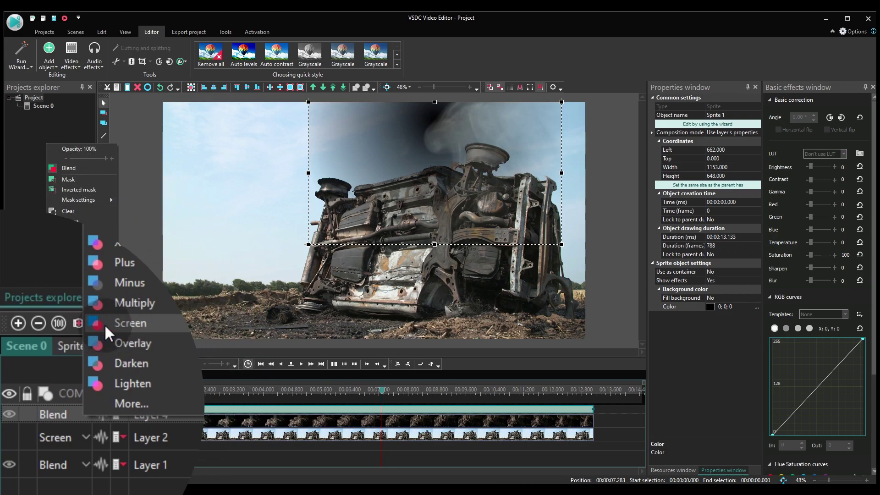
pyautogui.click(80, 366)
pyautogui.click(122, 390)
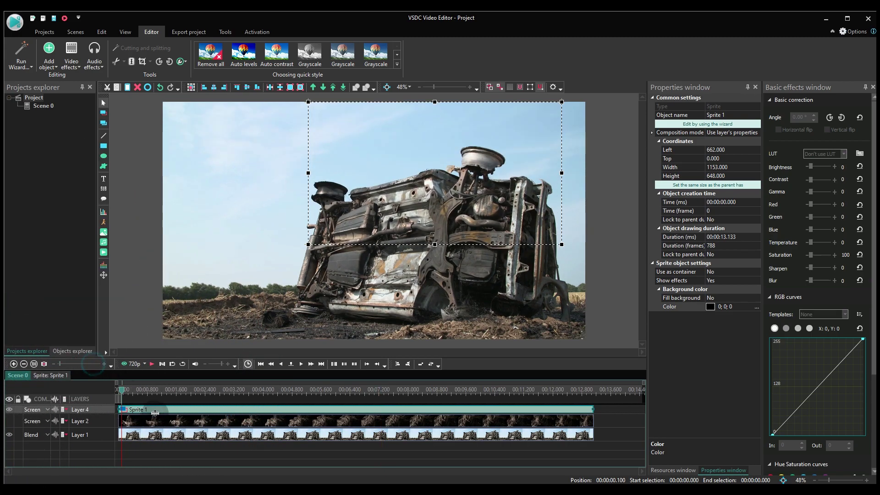
# - Open Sprite 1's contents and raise the smoke video's brightness
pyautogui.doubleClick(153, 411)
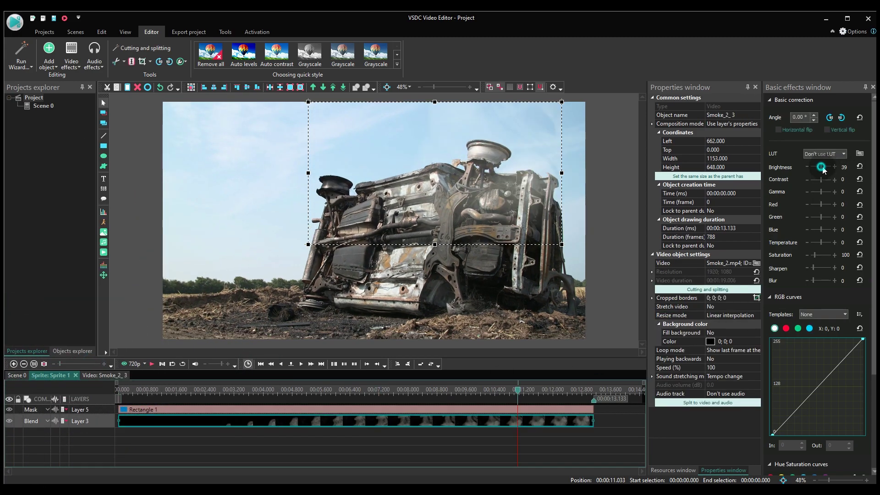
pyautogui.moveTo(821, 180)
pyautogui.mouseDown()
pyautogui.moveTo(823, 164)
pyautogui.moveTo(821, 178)
pyautogui.moveTo(805, 181)
pyautogui.mouseUp()
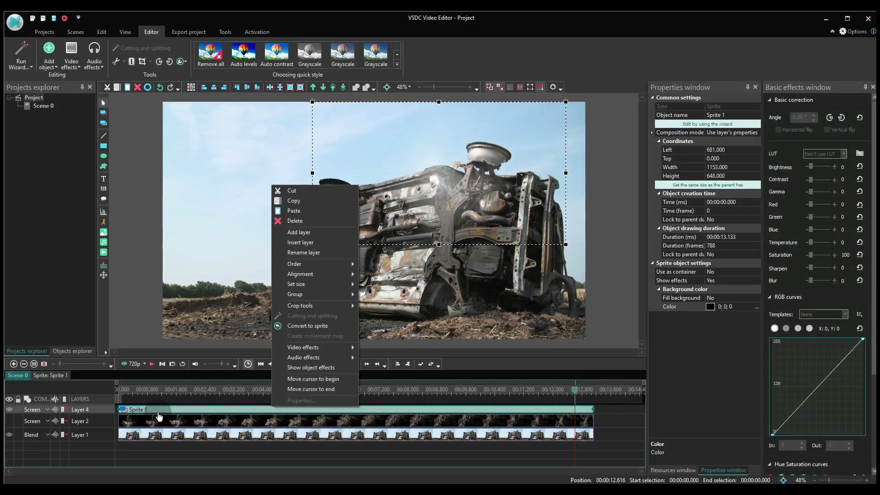
# - Add a Movement map object inside the smoke sprite at about 12 seconds
pyautogui.doubleClick(158, 411)
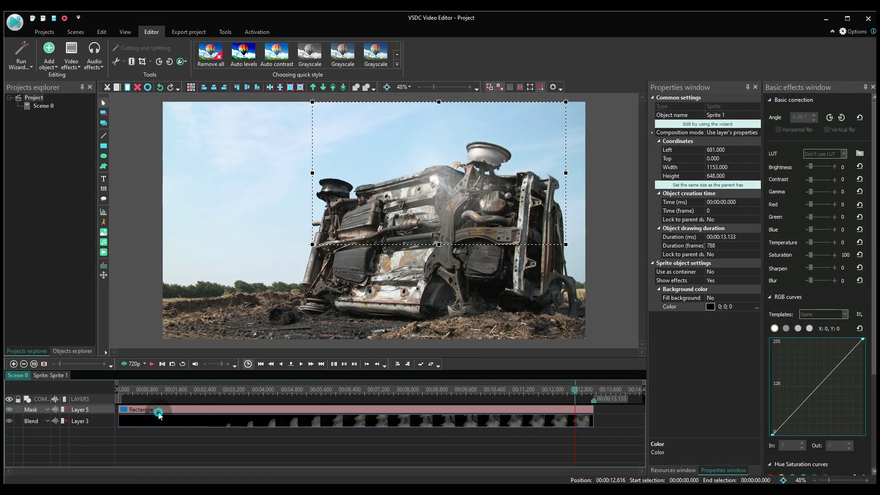
pyautogui.moveTo(530, 391)
pyautogui.mouseDown()
pyautogui.moveTo(491, 394)
pyautogui.moveTo(564, 390)
pyautogui.mouseUp()
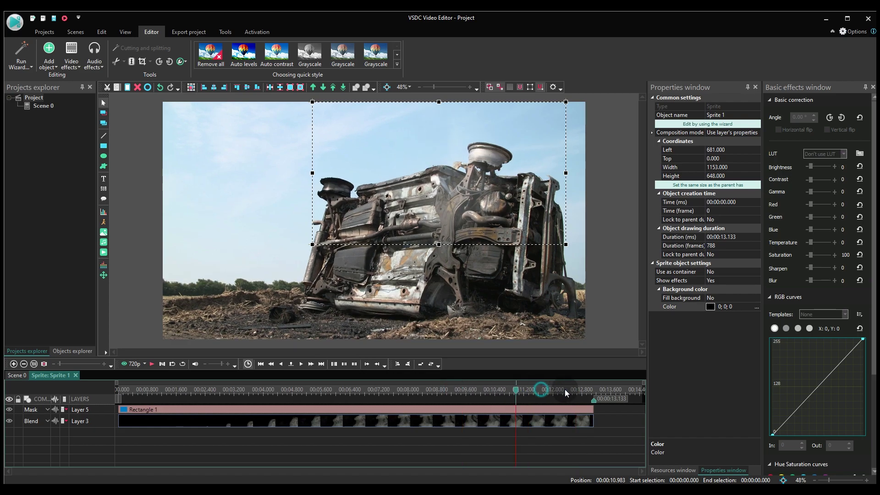
pyautogui.click(55, 27)
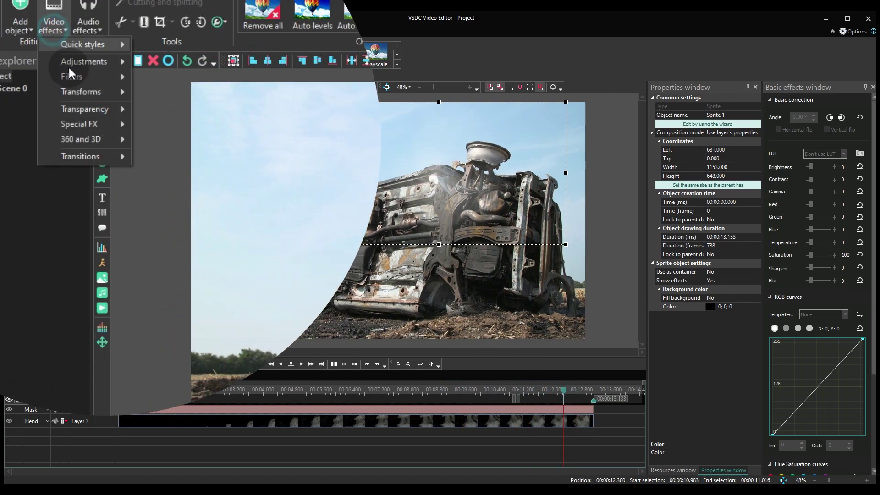
pyautogui.click(20, 27)
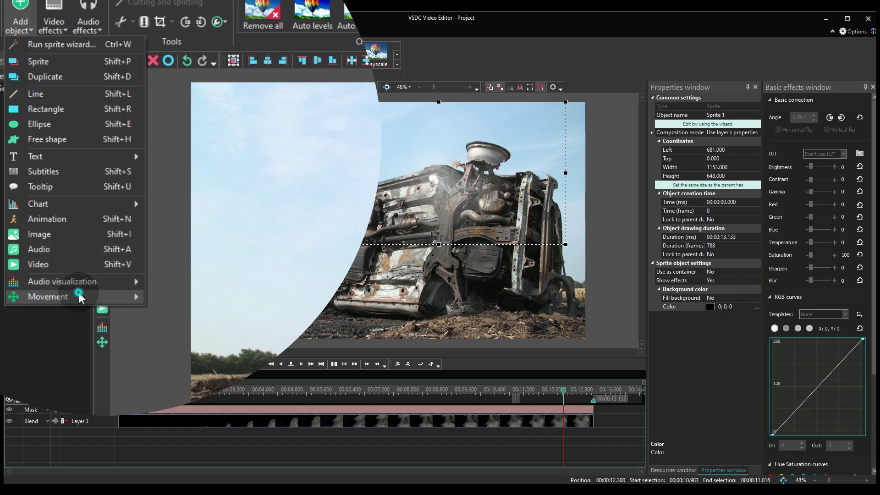
pyautogui.moveTo(48, 296)
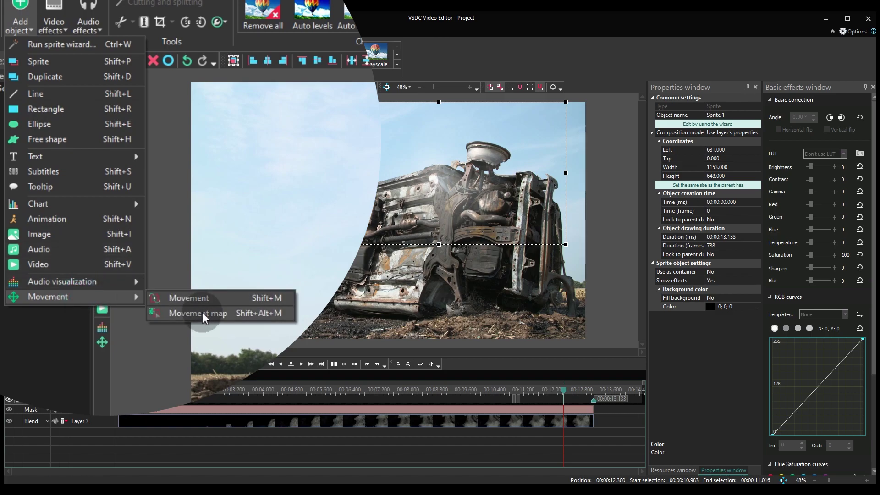
pyautogui.click(202, 312)
pyautogui.click(491, 302)
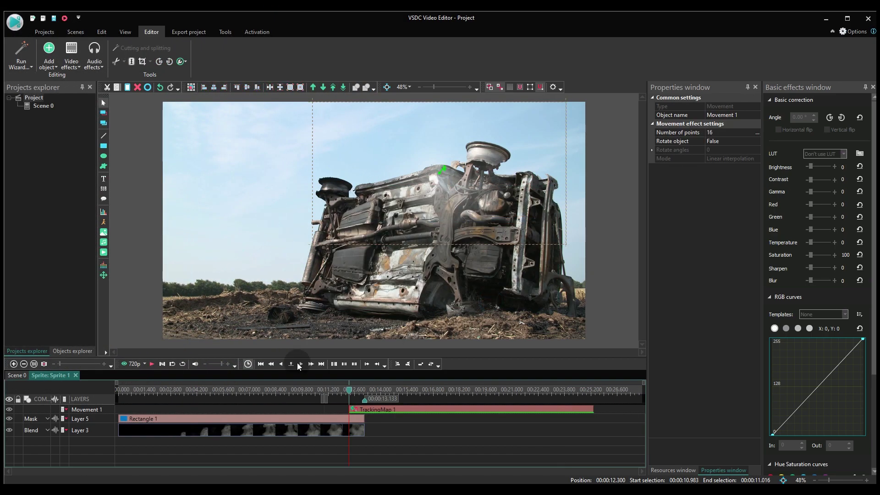
# - Start TrackingMap 1 at time zero, then play the composite in Scene 0
pyautogui.moveTo(417, 413); pyautogui.dragTo(191, 412)
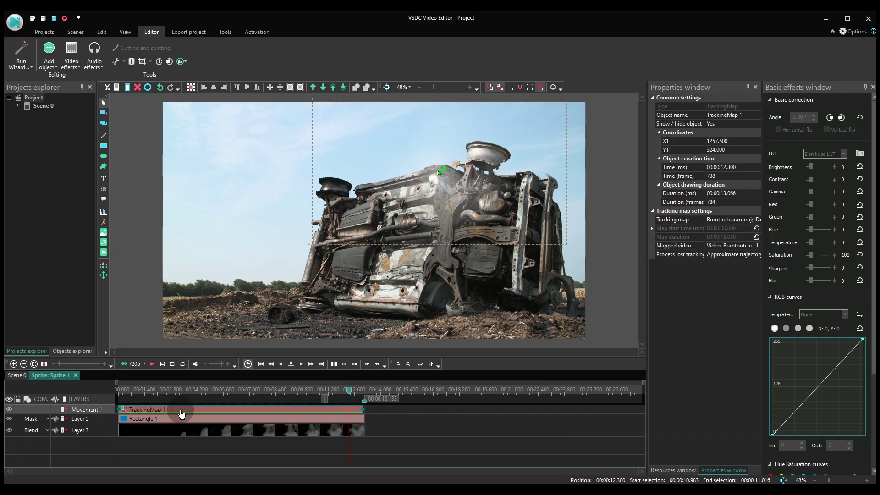
pyautogui.click(25, 377)
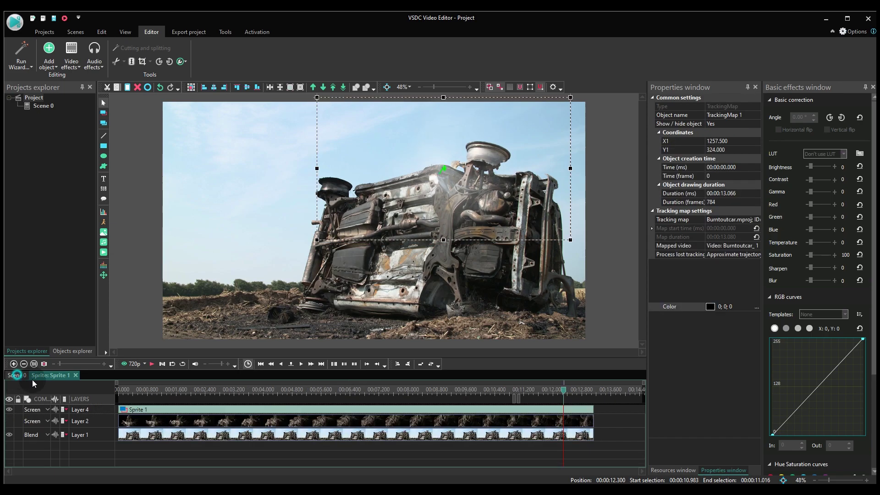
pyautogui.press('space')
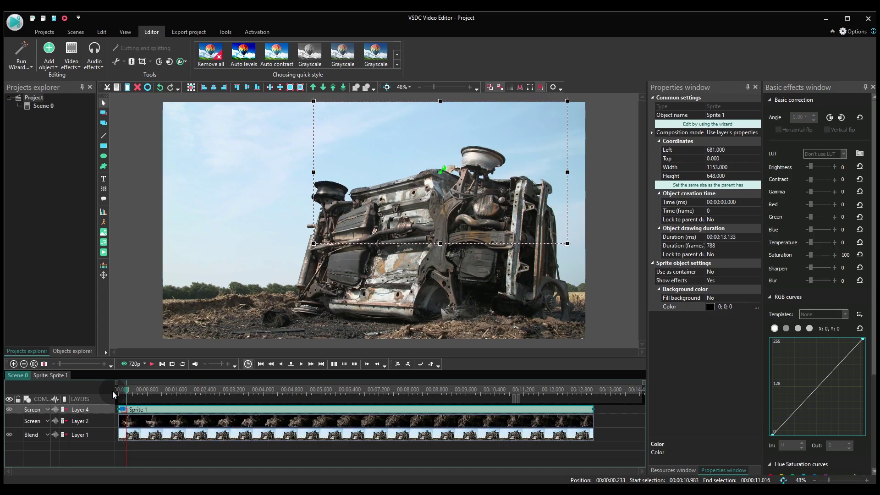